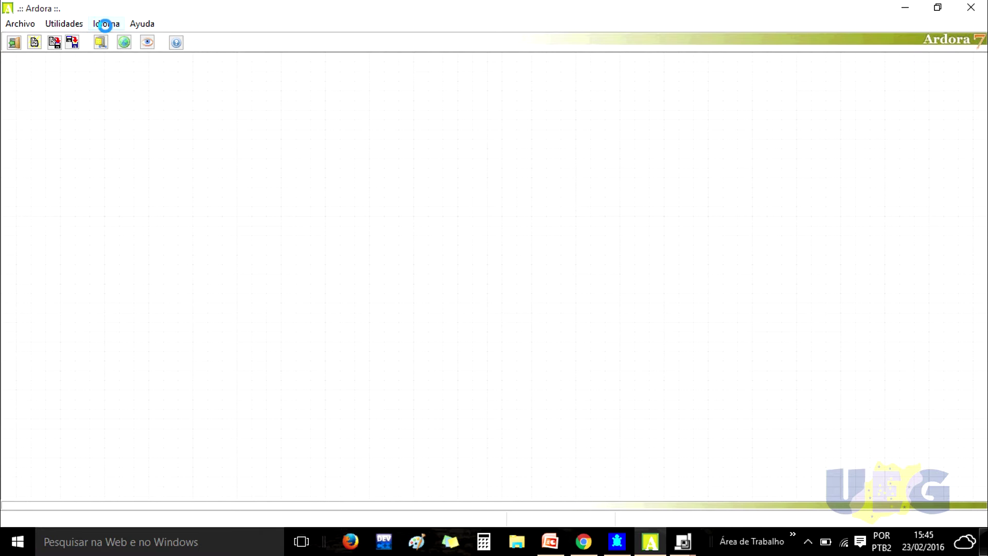
Step: Change the interface language to Português - BR
left_click(105, 24)
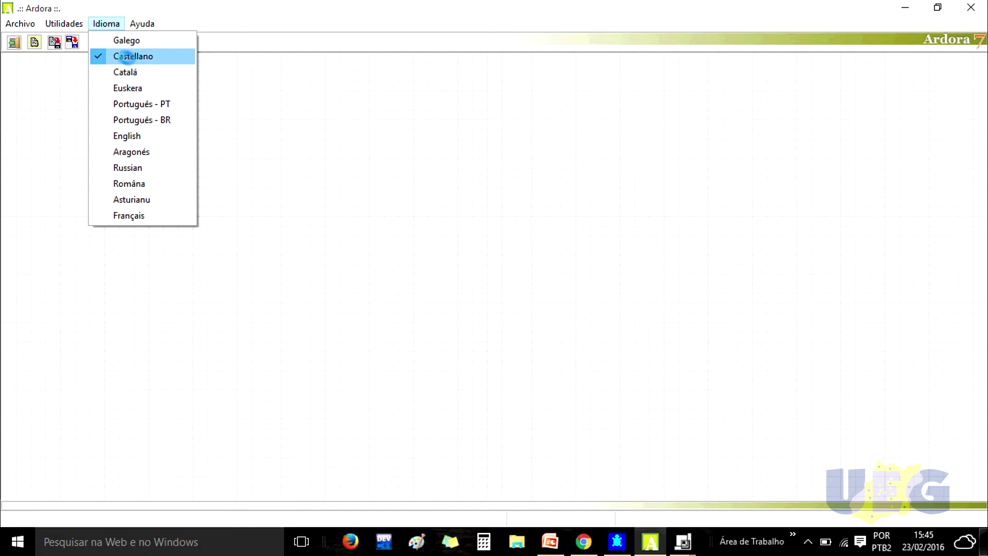
left_click(151, 117)
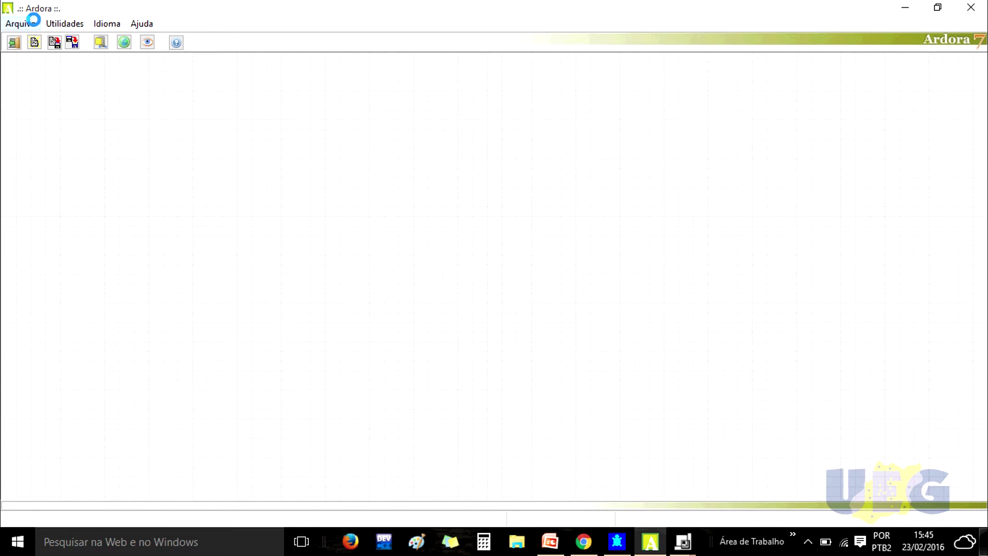
Step: Examine the types available for a new activity, including matching, ordering, measurement units, calculation and word games
left_click(20, 23)
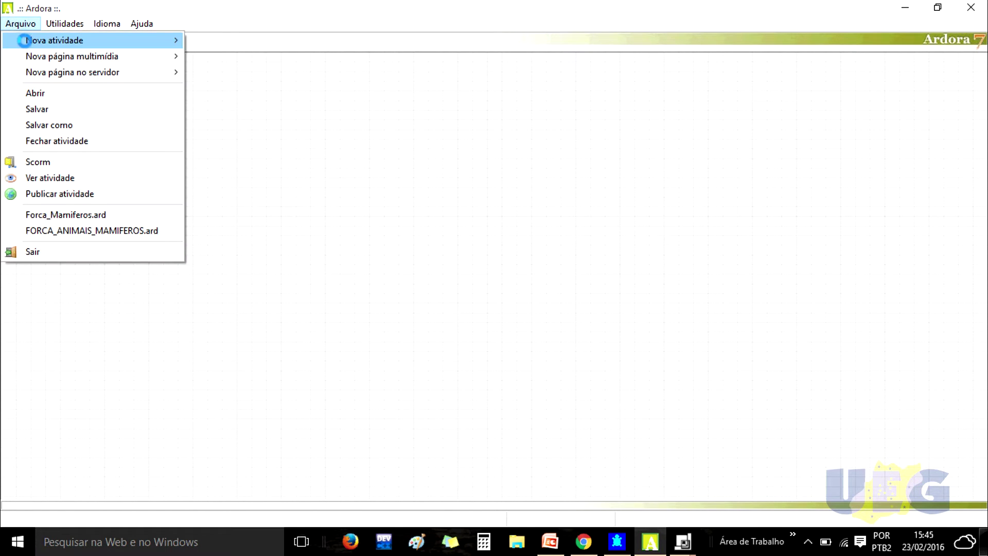
left_click(24, 40)
left_click(233, 47)
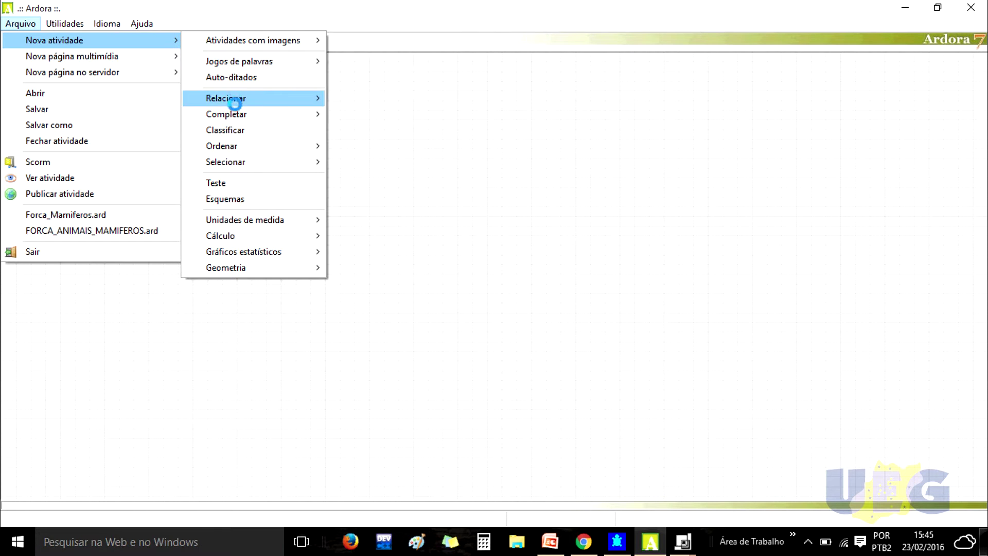
mouse_move(236, 115)
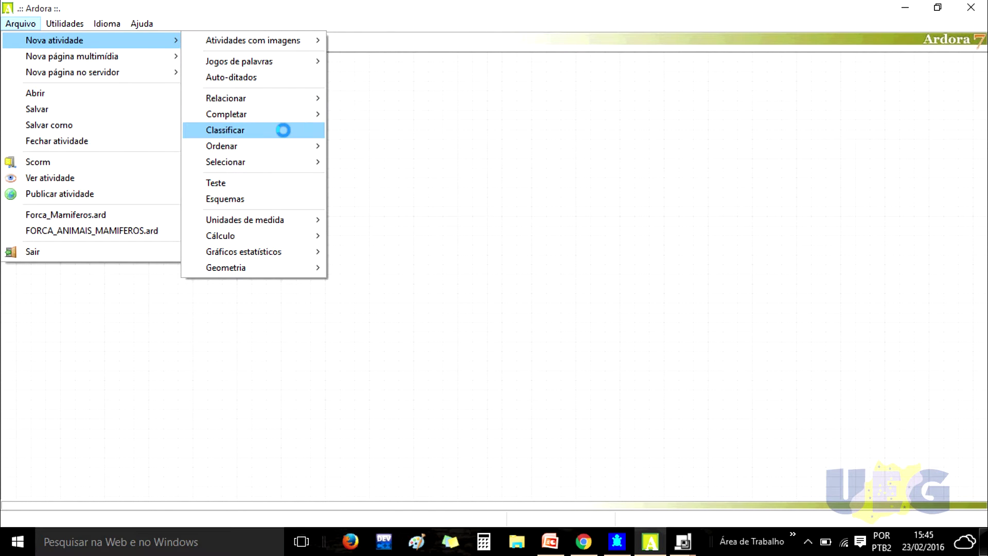
mouse_move(264, 144)
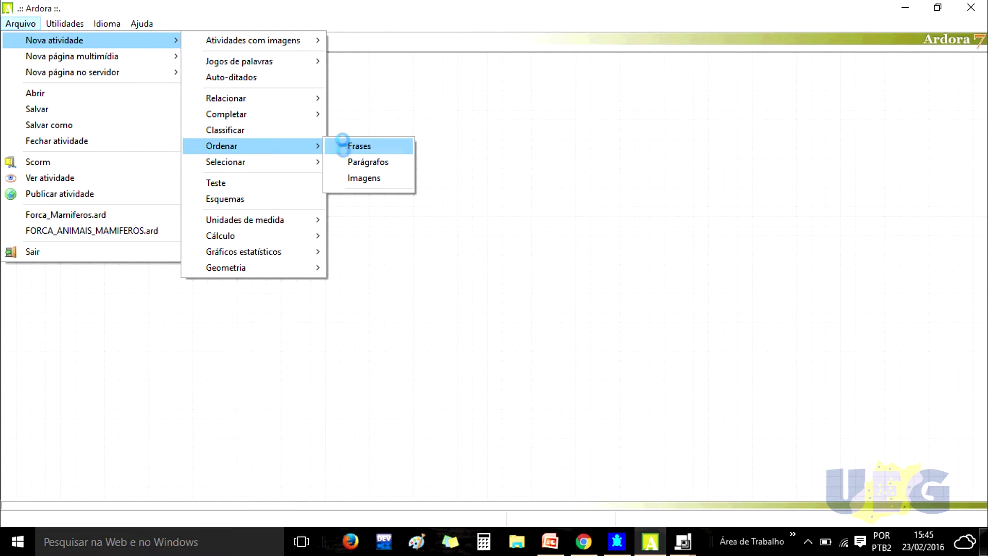
mouse_move(243, 221)
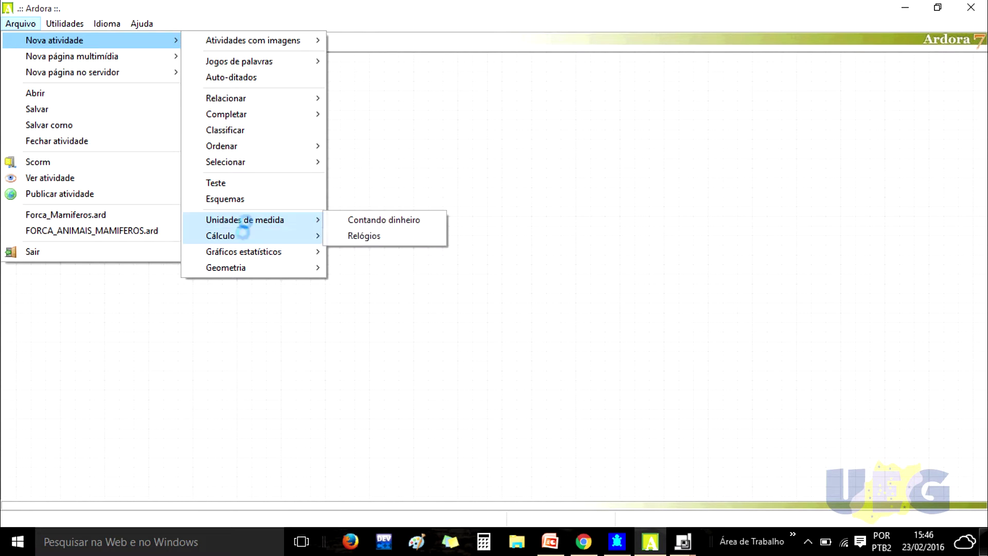
mouse_move(263, 234)
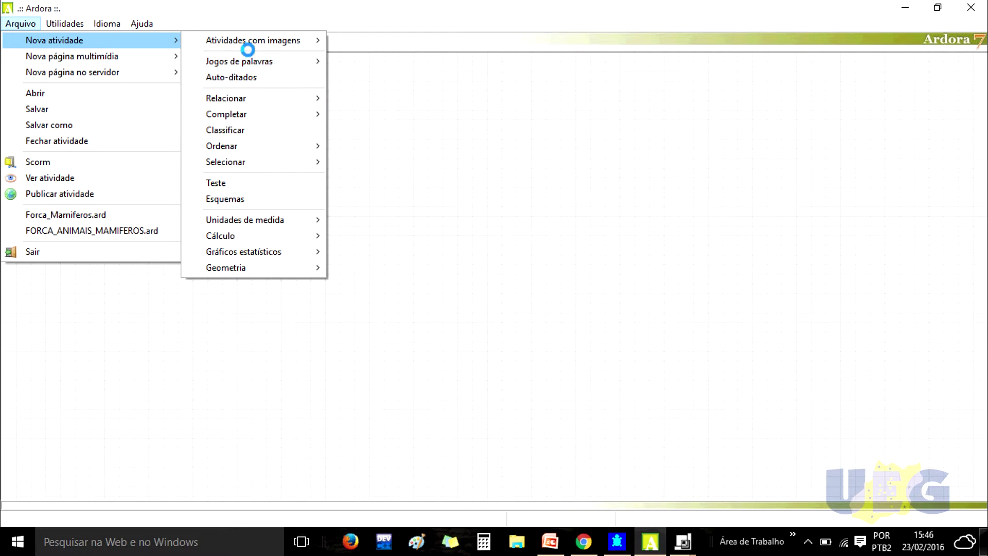
mouse_move(246, 55)
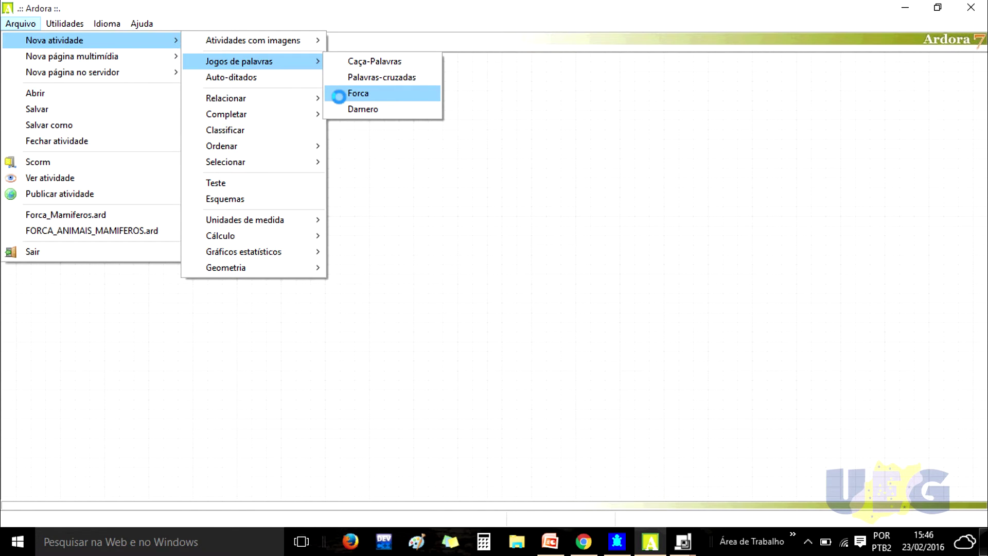
Step: Open the existing hangman activity file Forca_Mamiferos.ard
left_click(30, 89)
left_click(374, 288)
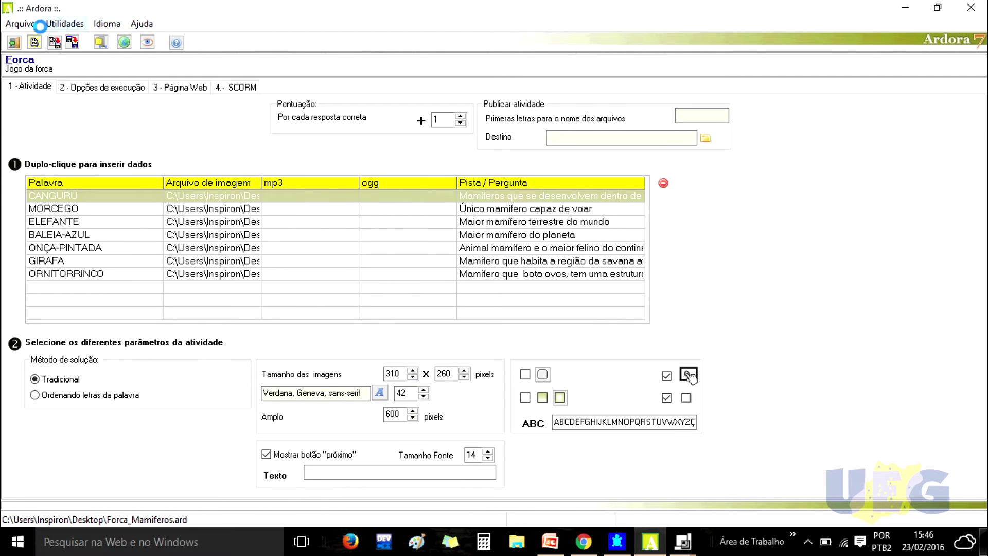
Step: Locate the Forca type among the word games offered for a new activity
left_click(20, 23)
mouse_move(40, 40)
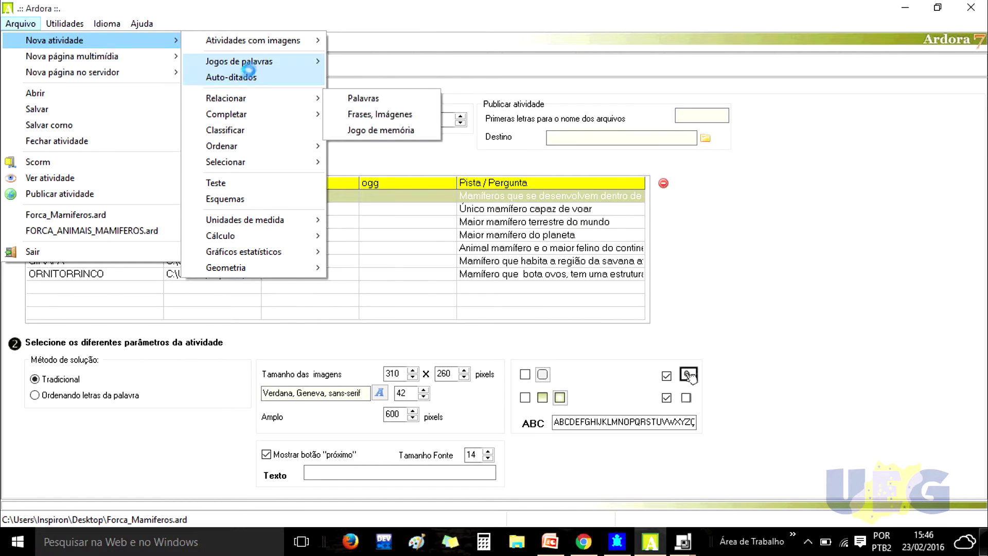
mouse_move(288, 61)
left_click(360, 94)
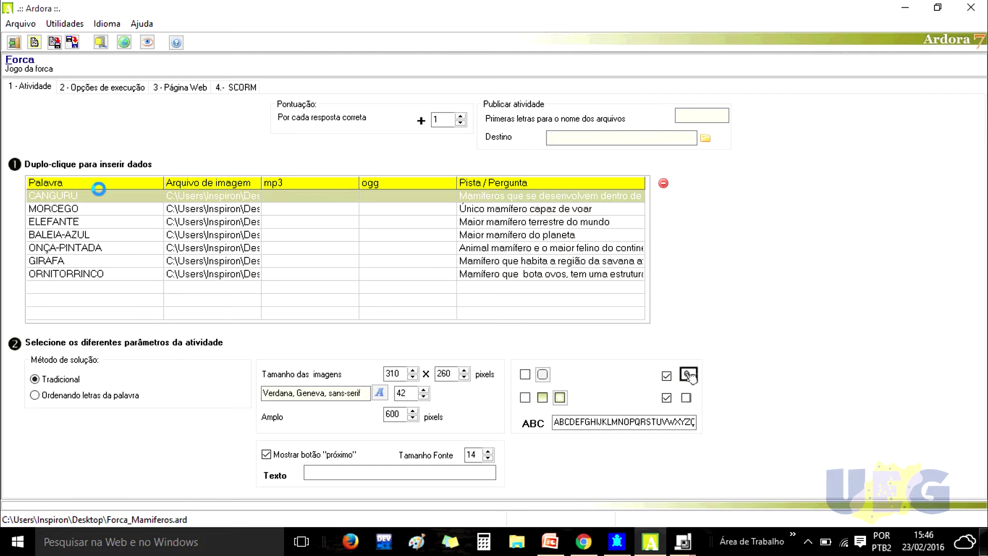
Step: Open the word table for editing and examine the CANGURU entry's word, image file and full clue
double_click(106, 197)
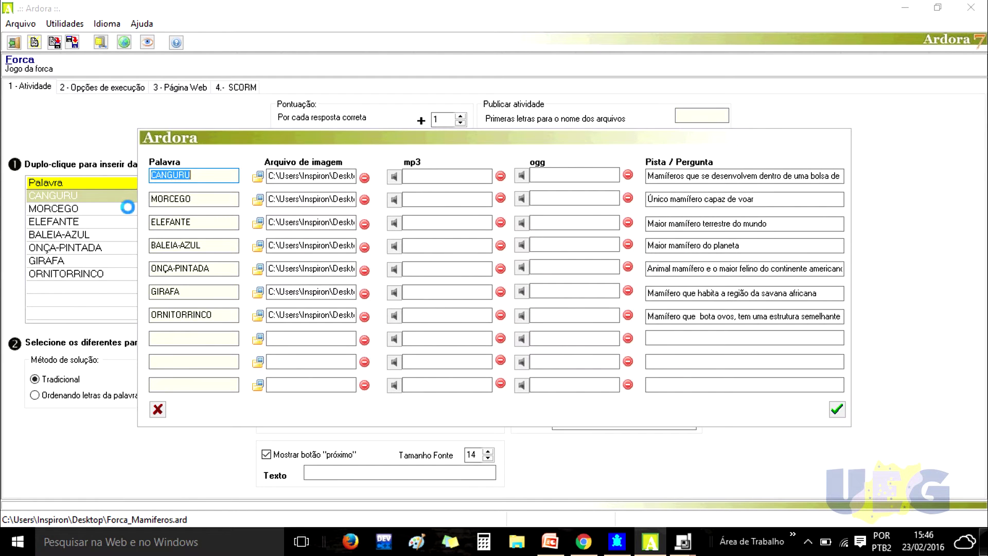
left_click(677, 263)
left_click(265, 175)
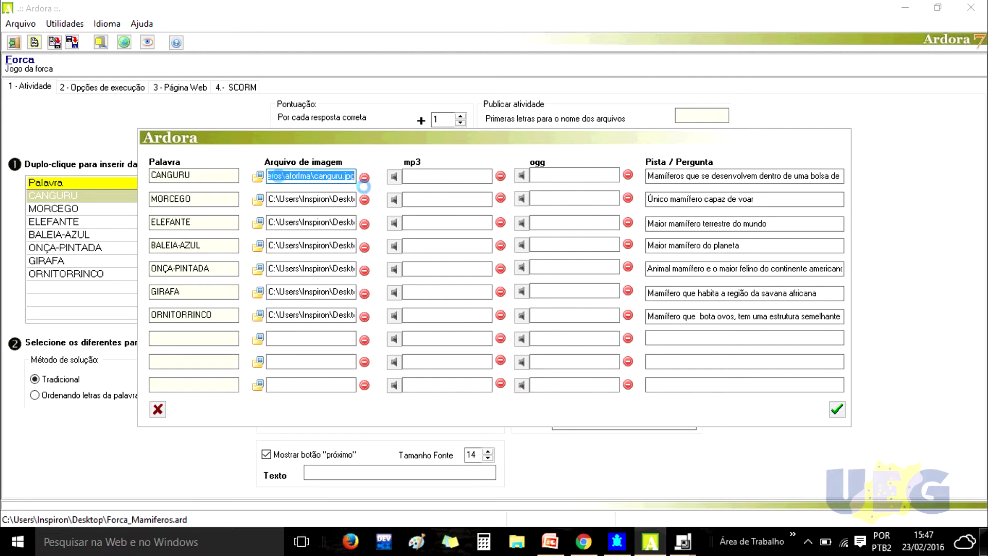
left_click(647, 175)
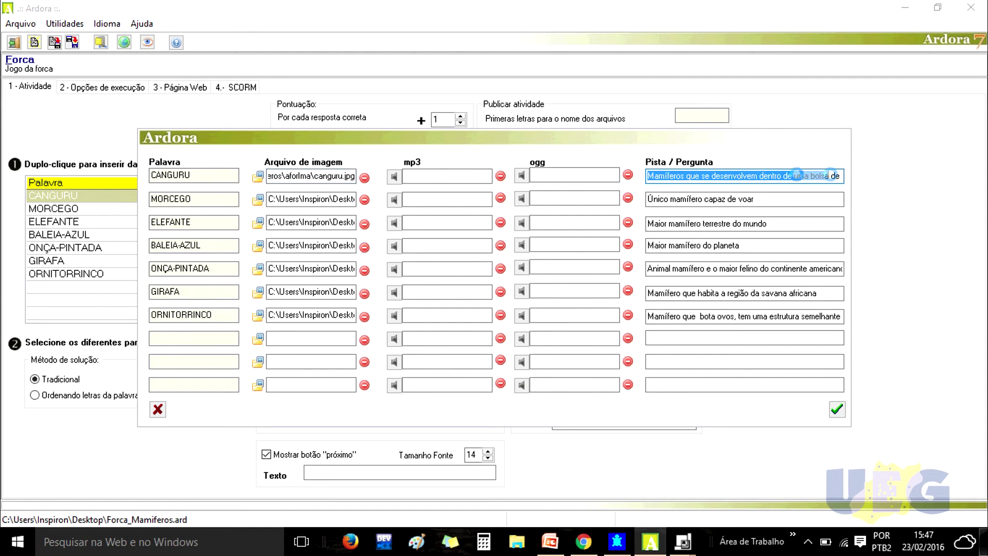
left_click_drag(830, 175, 852, 175)
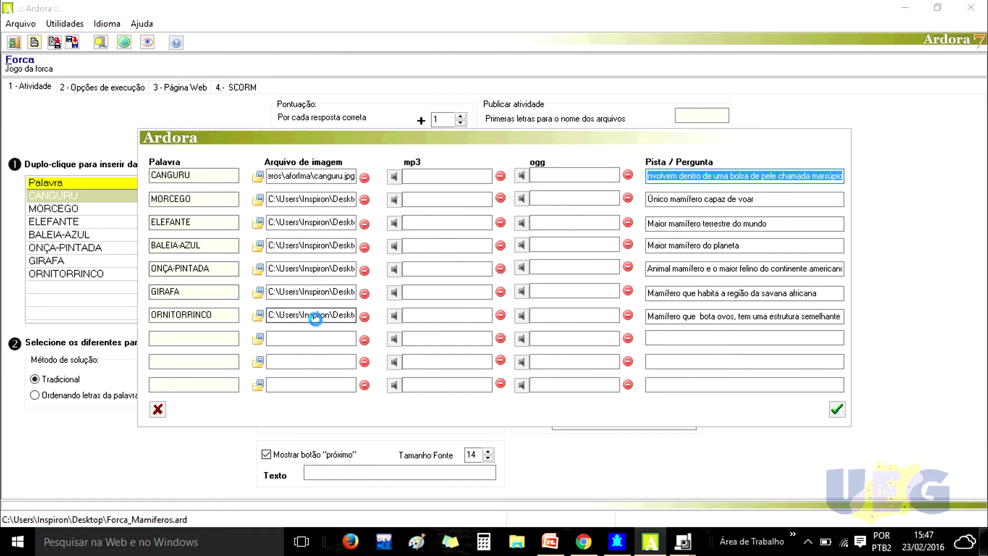
Step: Examine the ORNITORRINCO entry's word, image file and clue, and accept the word table
left_click(216, 315)
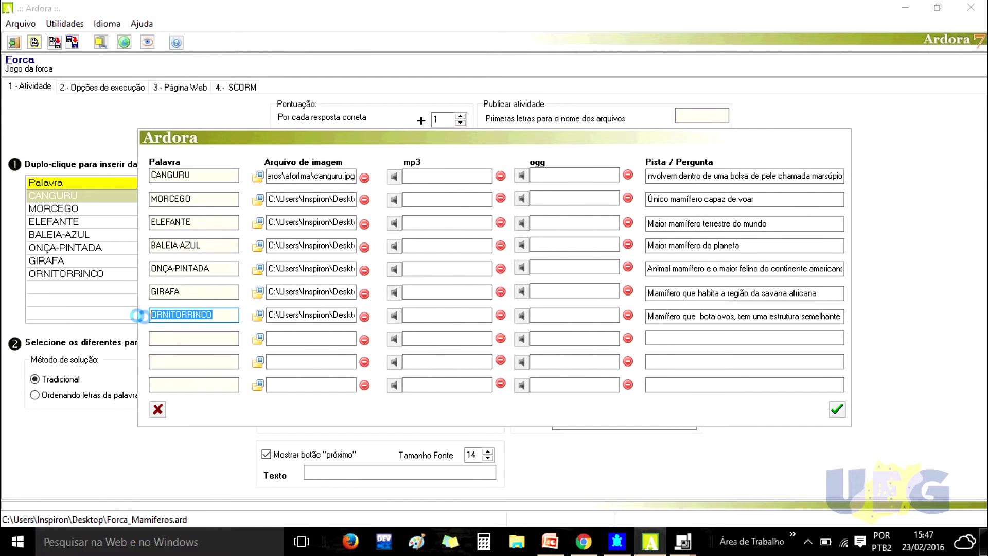
left_click(276, 312)
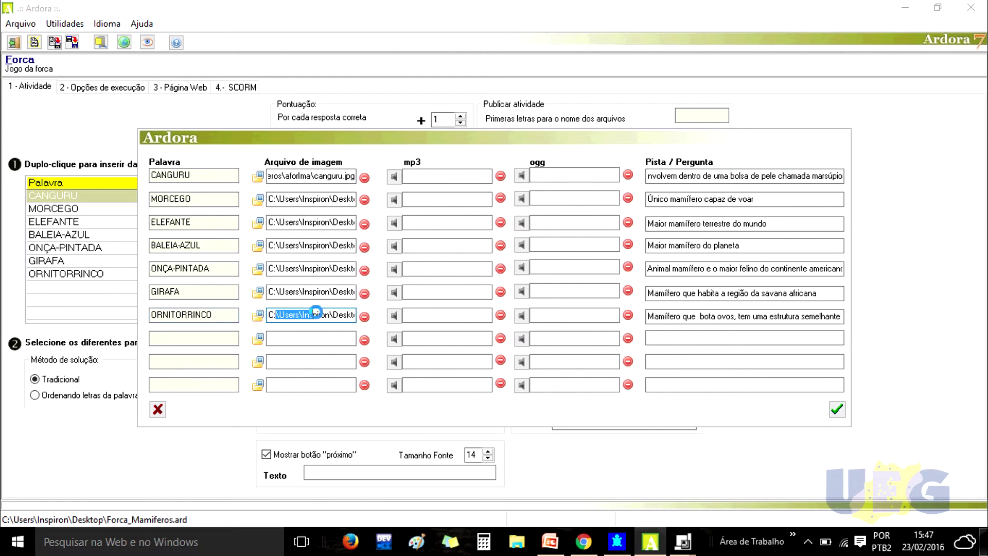
left_click_drag(654, 315, 846, 309)
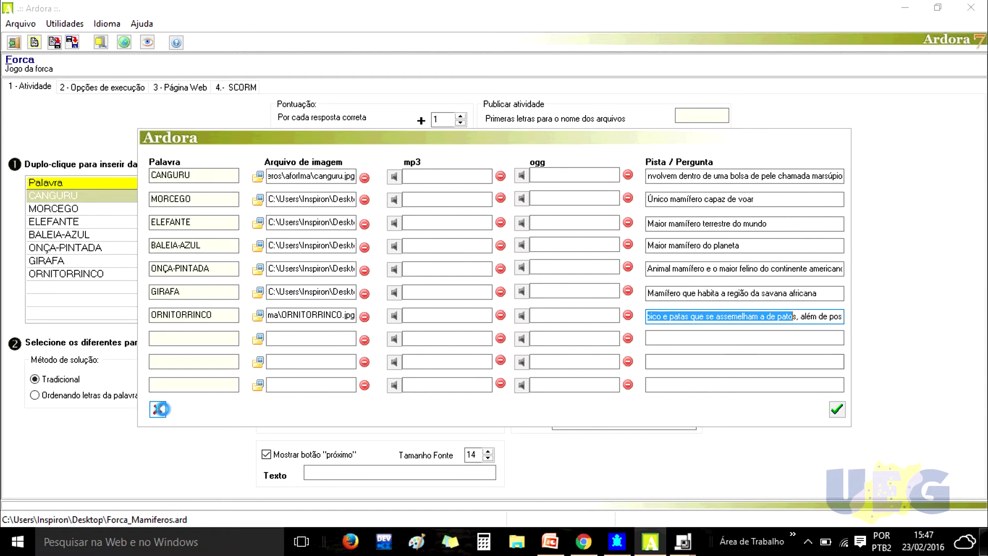
left_click(837, 409)
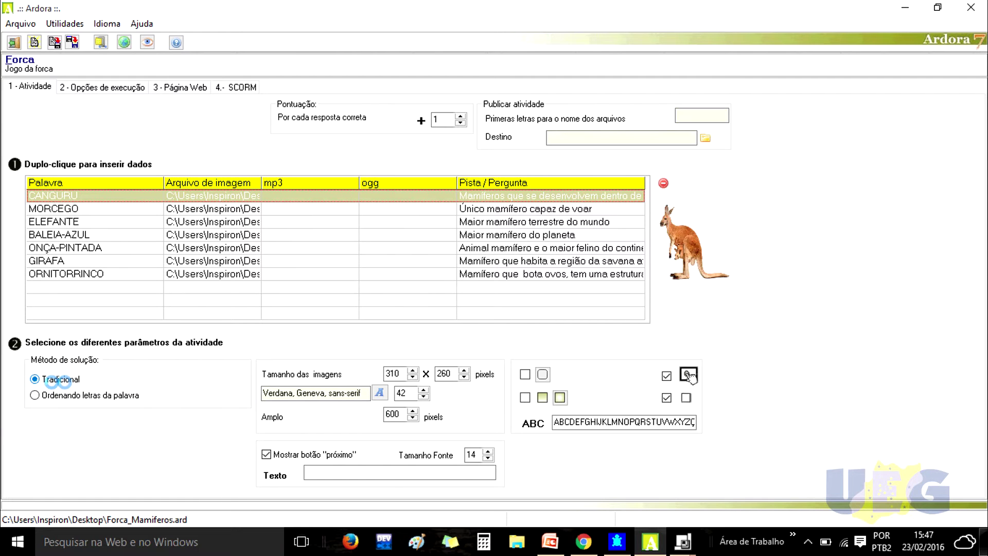
Step: Try the solution method Ordenando letras da palavra and restore Tradicional
left_click(84, 395)
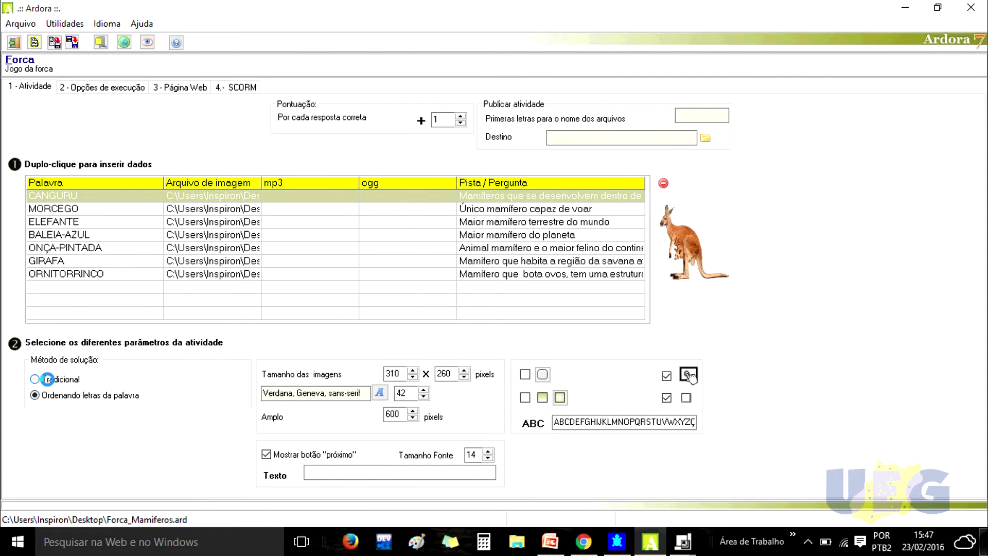
left_click(47, 379)
left_click(438, 379)
Step: Examine the execution options for time and attempts, along with the congratulation and error messages
left_click(123, 83)
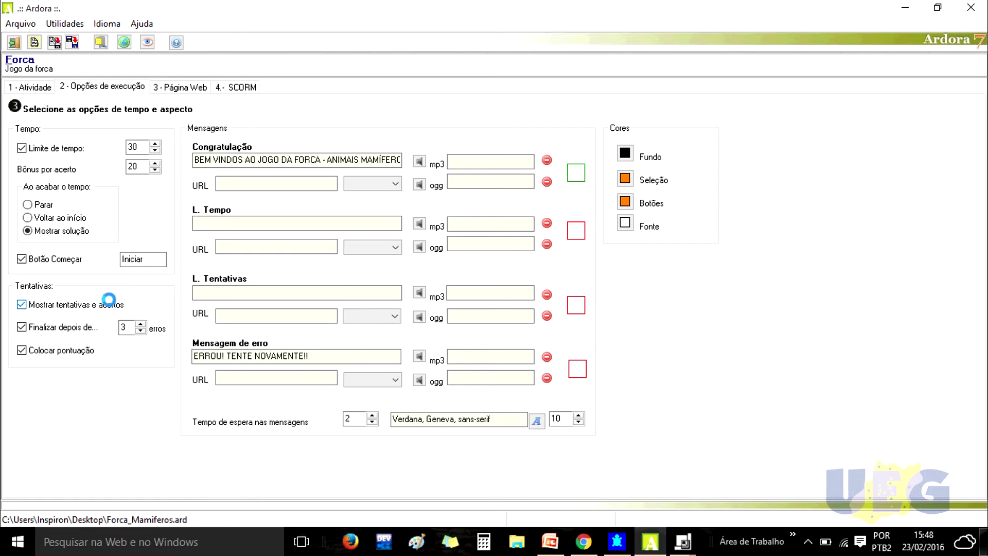
left_click_drag(206, 163, 423, 171)
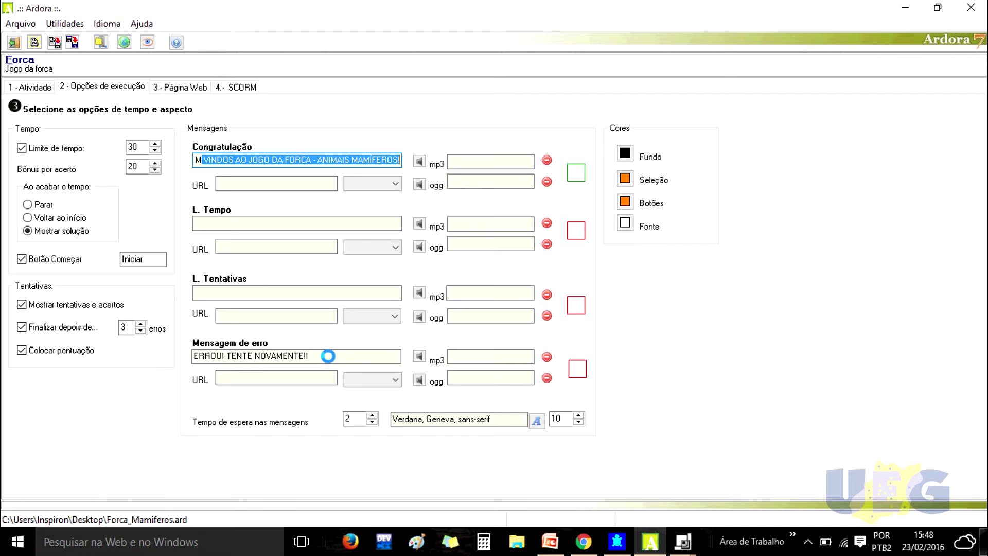
left_click_drag(328, 356, 191, 356)
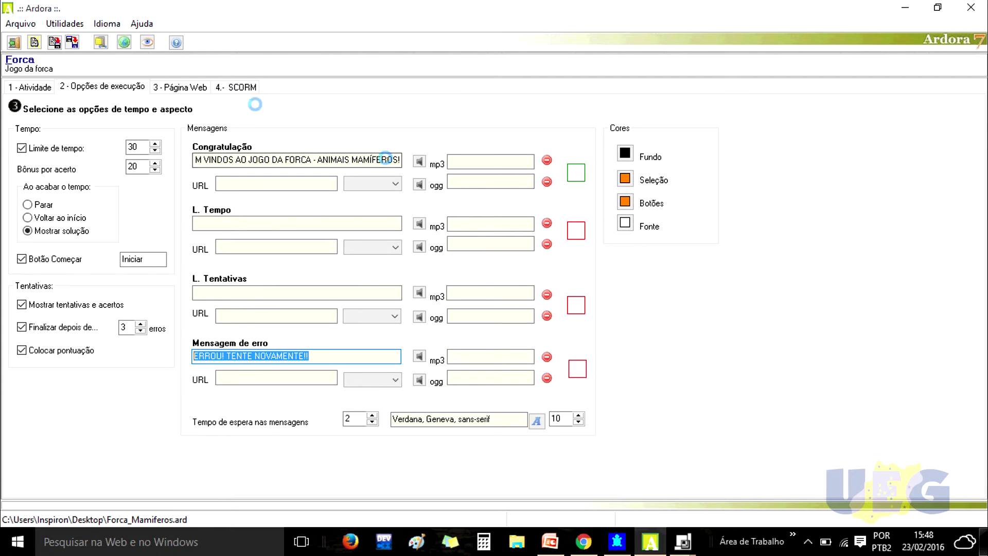
Step: Examine the activity's web page settings, reading through the statement text and the author field
left_click(174, 88)
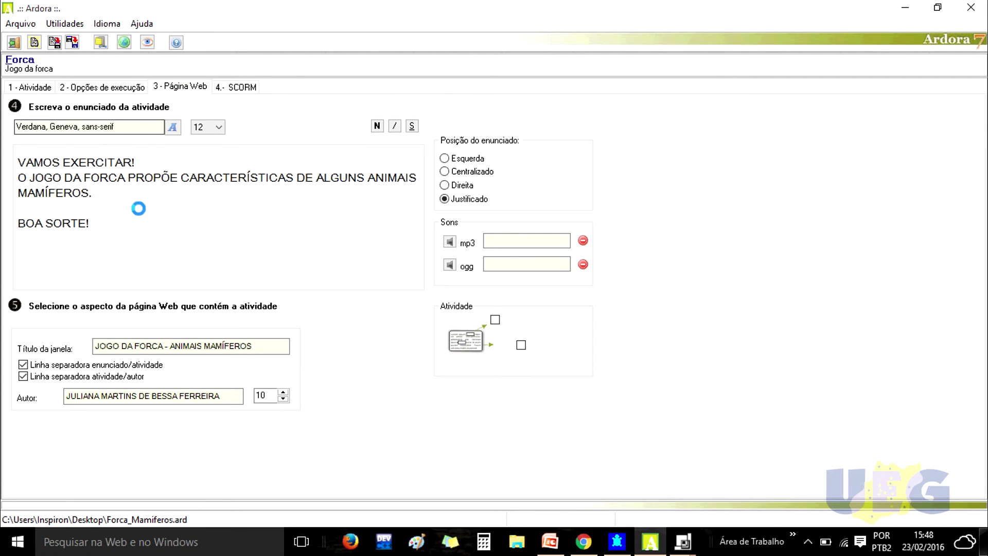
left_click_drag(63, 220, 15, 161)
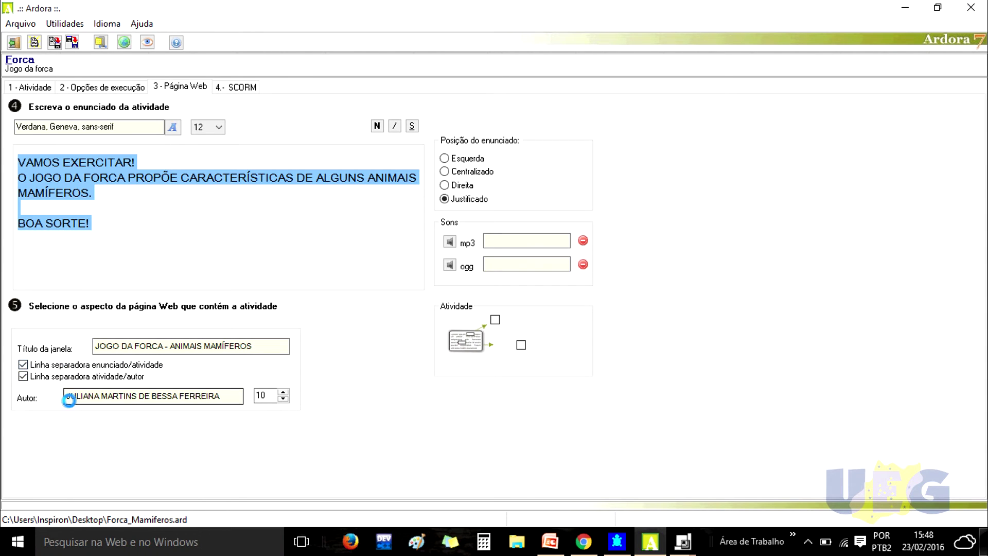
left_click_drag(68, 398, 225, 402)
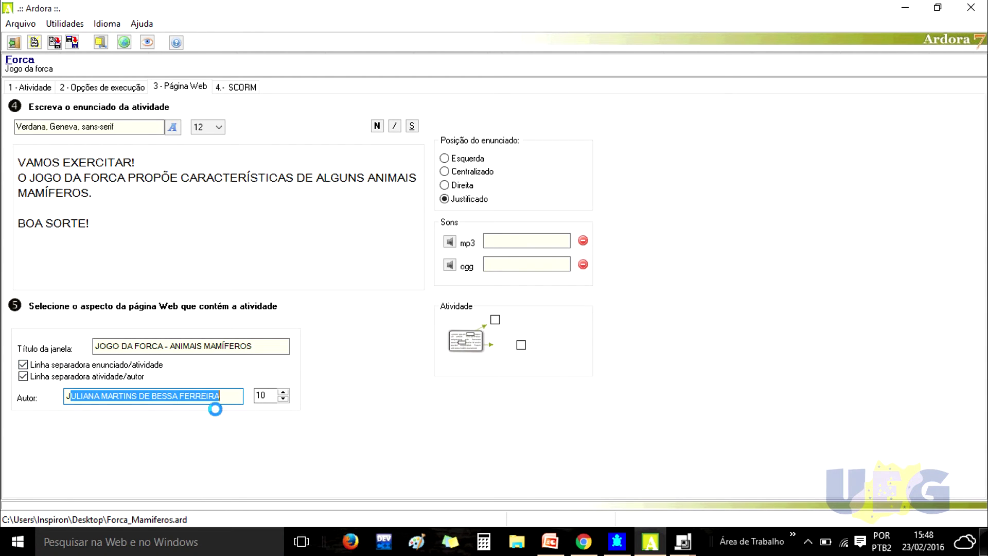
Step: Review the activity's SCORM settings and the available commands for saving and publishing it
left_click(236, 86)
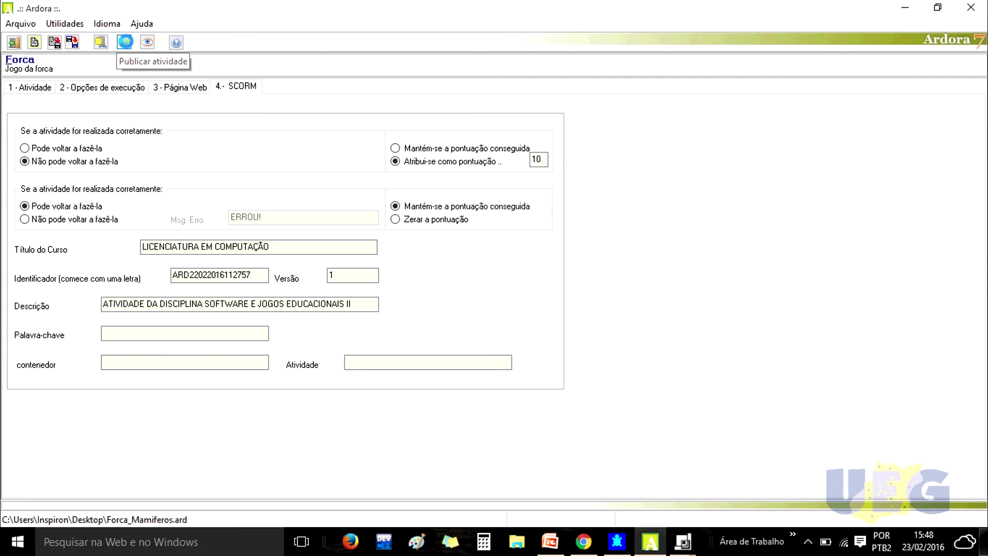
left_click(18, 23)
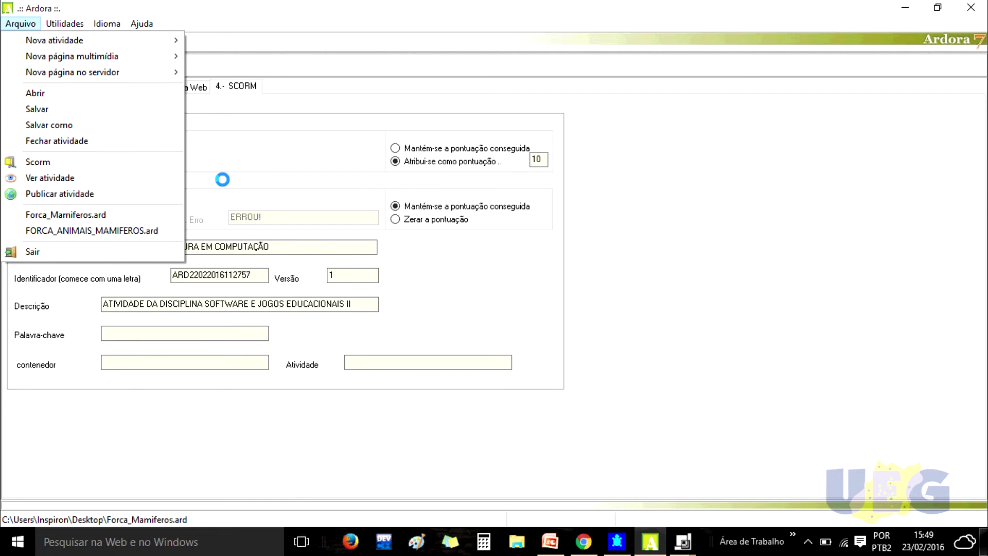
left_click(722, 216)
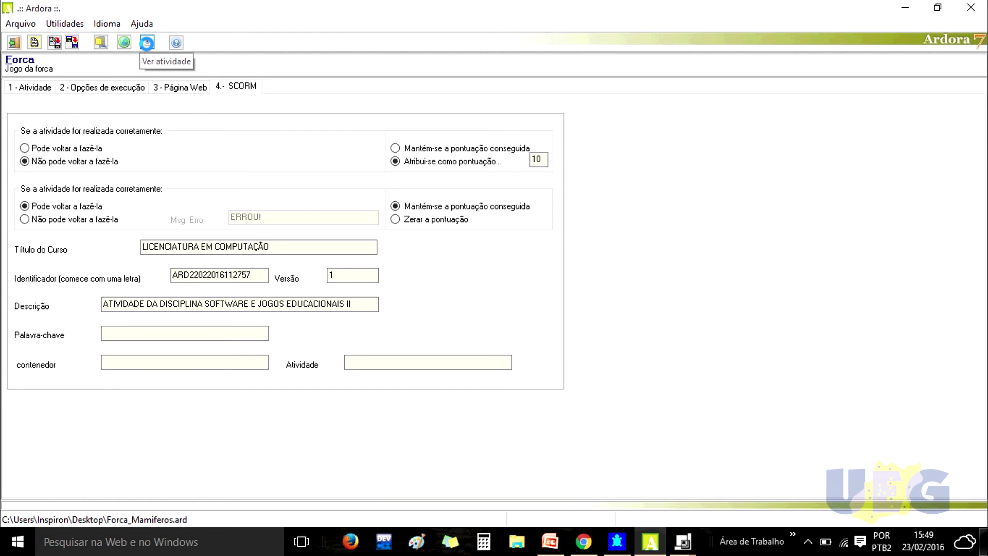
Step: Preview the hangman activity in the browser, start the game and read the giraffe picture's clue
left_click(146, 43)
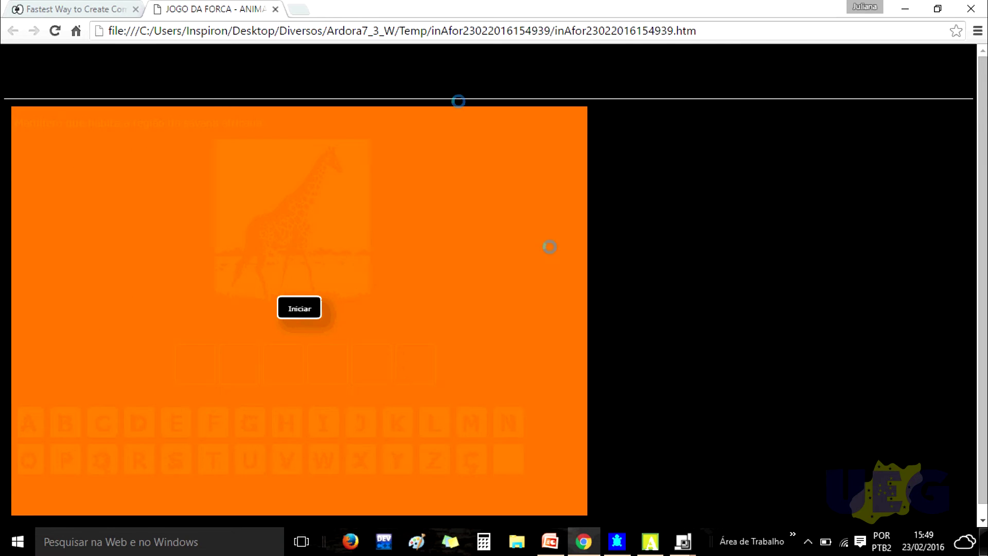
left_click(295, 307)
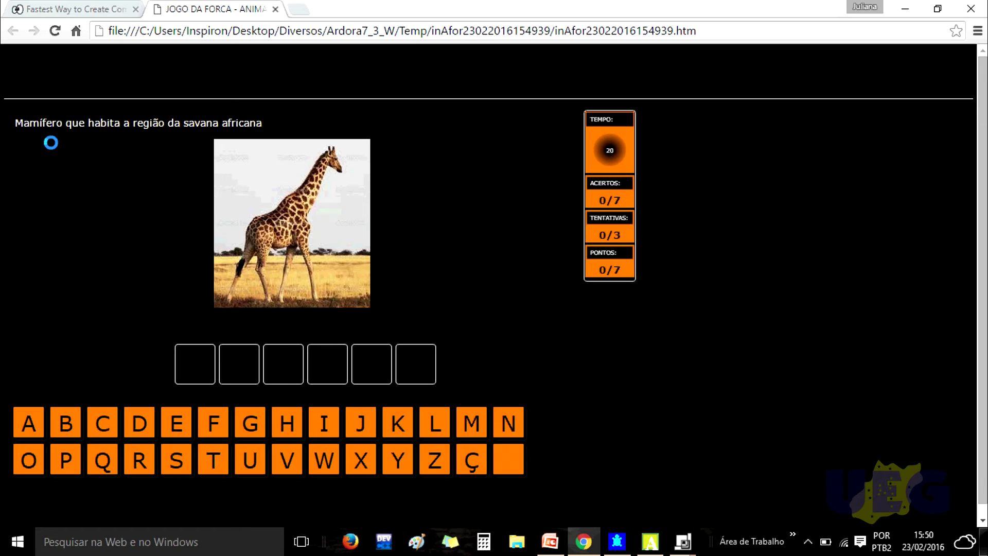
left_click_drag(15, 123, 267, 128)
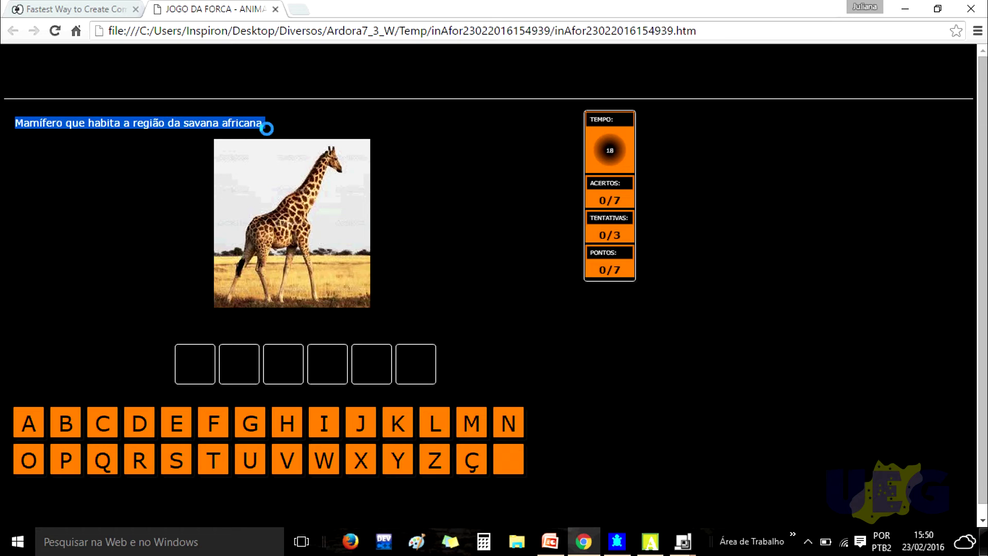
Step: Guess the letters G, I, R, A, E and F for the giraffe picture and advance to the next word
left_click(242, 419)
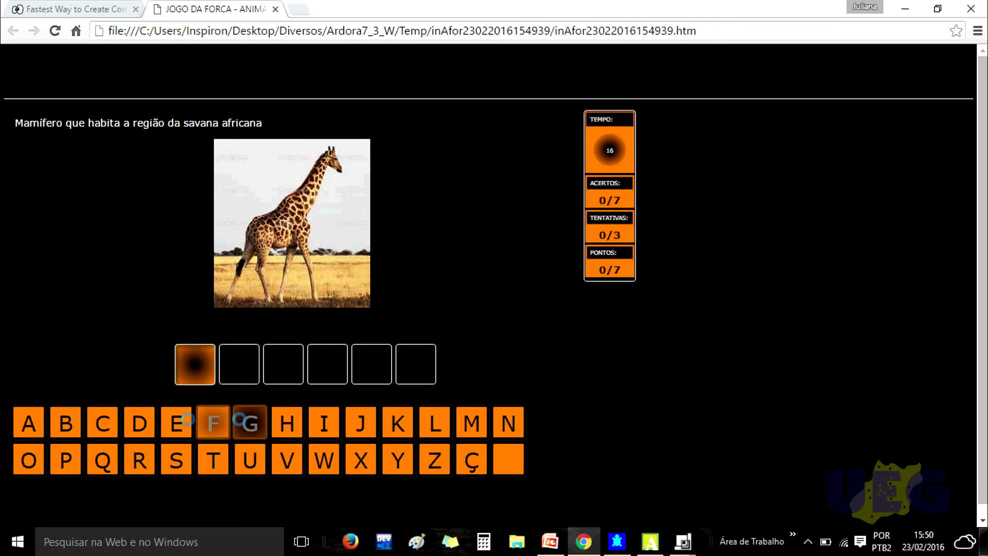
left_click(323, 421)
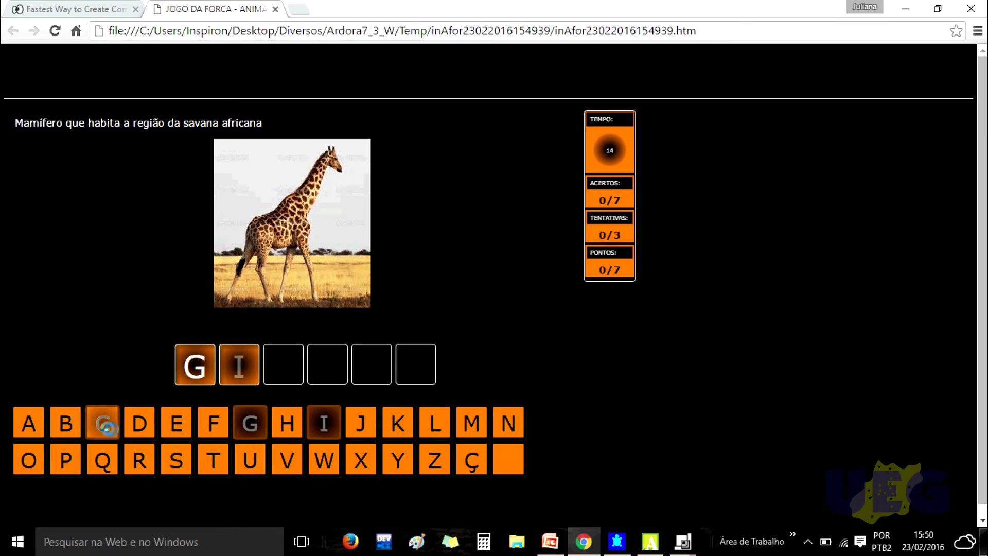
left_click(136, 457)
left_click(29, 421)
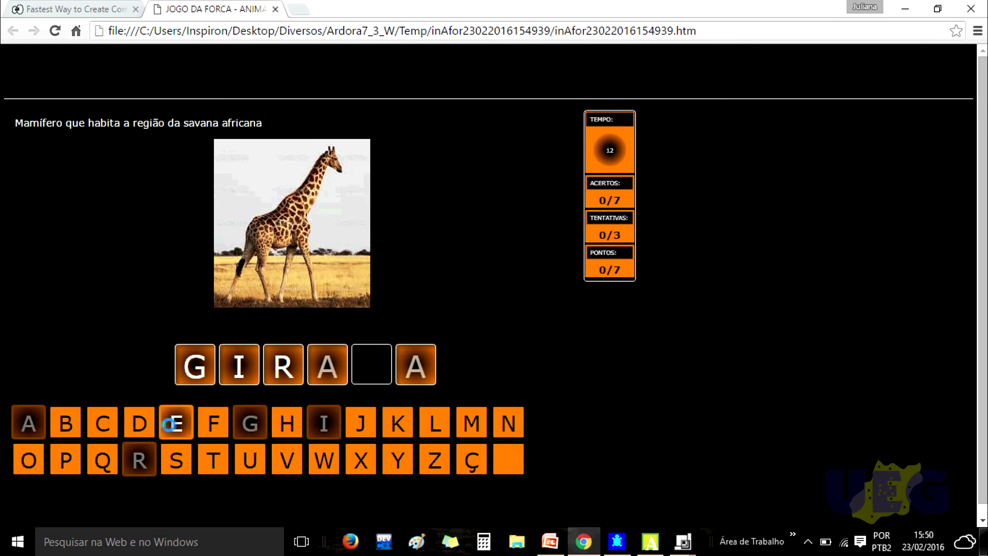
left_click(168, 423)
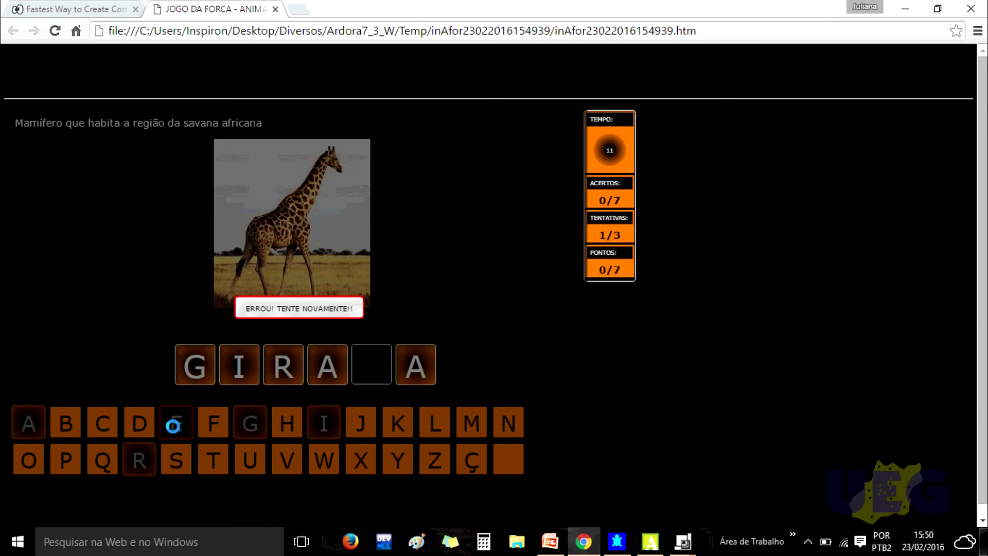
left_click(210, 425)
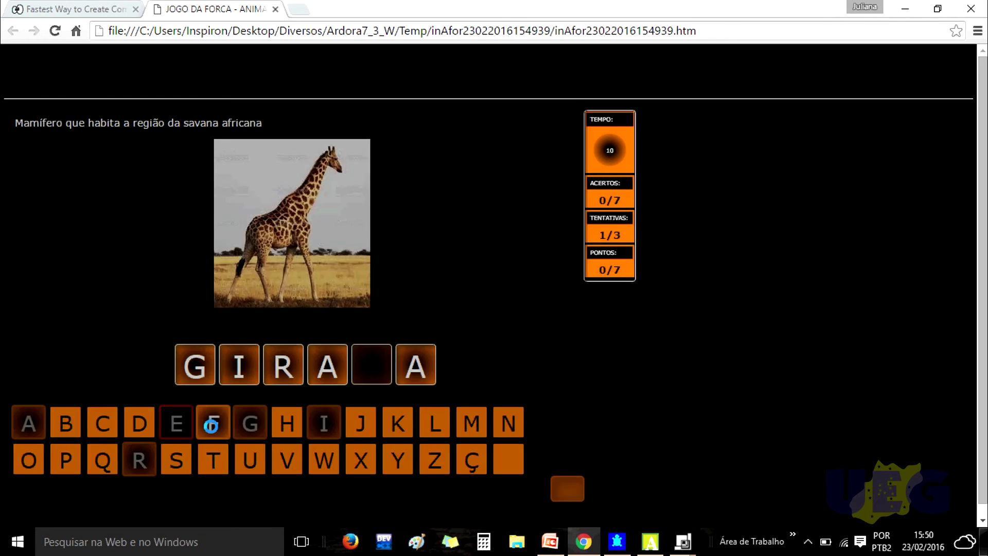
left_click(553, 482)
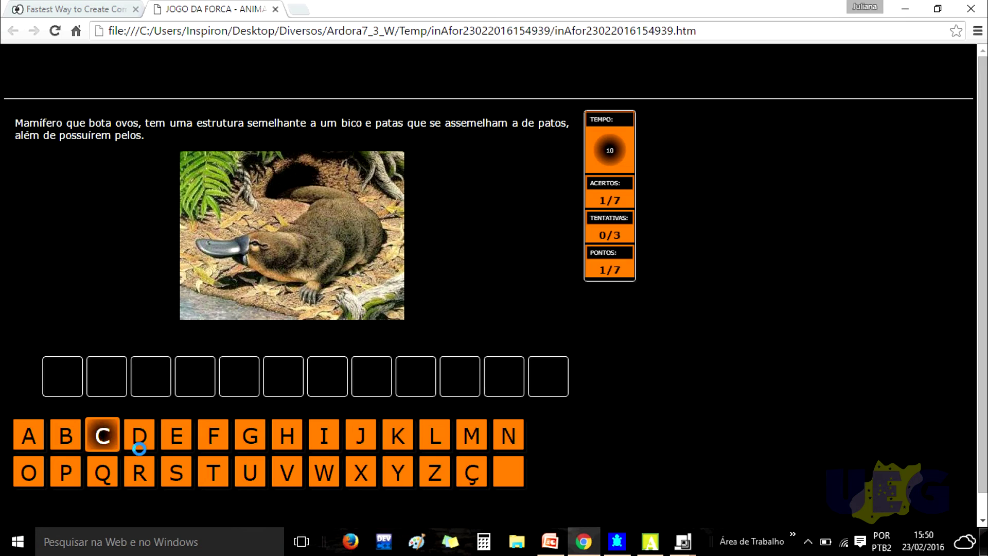
Step: Guess the letters O, R and N for the platypus picture, and close the game preview
left_click(32, 469)
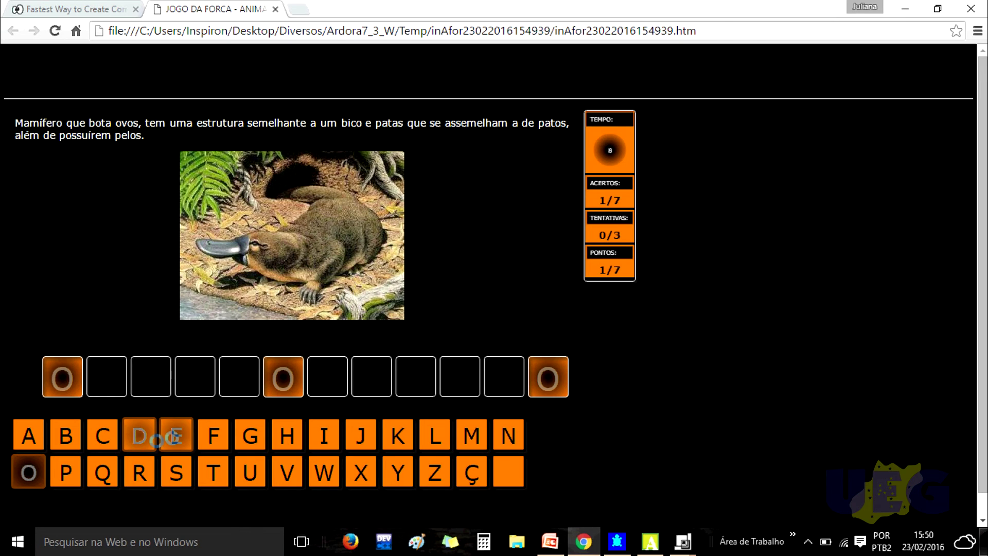
left_click(138, 469)
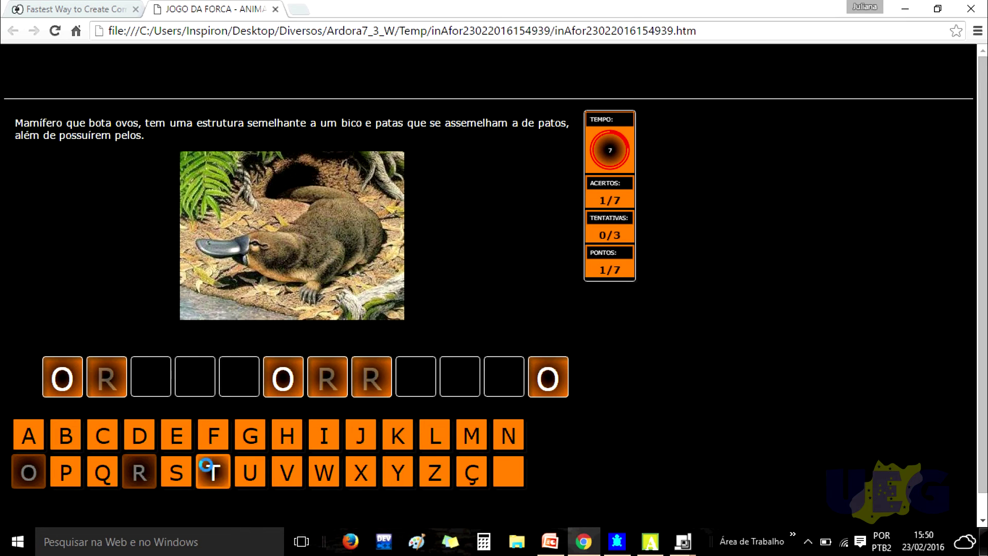
left_click(512, 434)
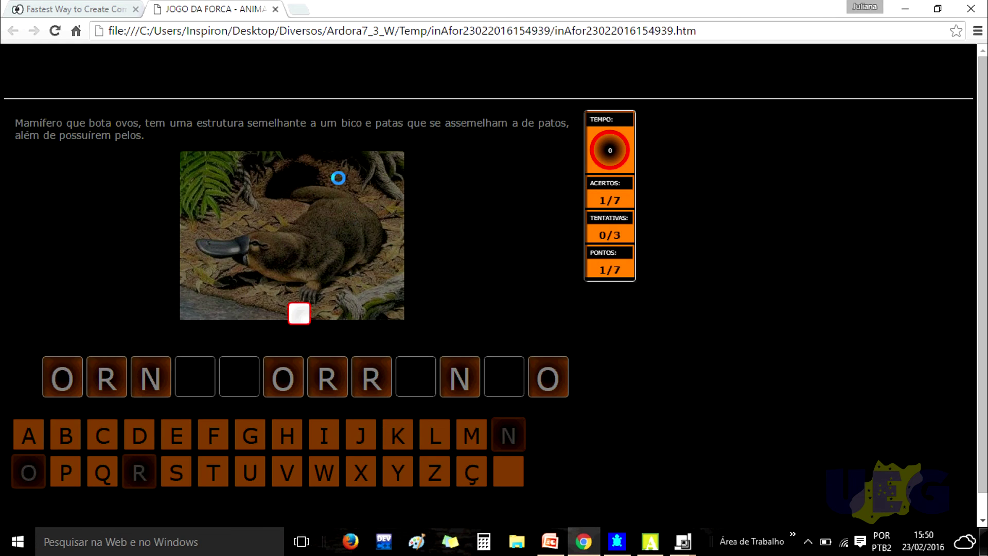
left_click(275, 8)
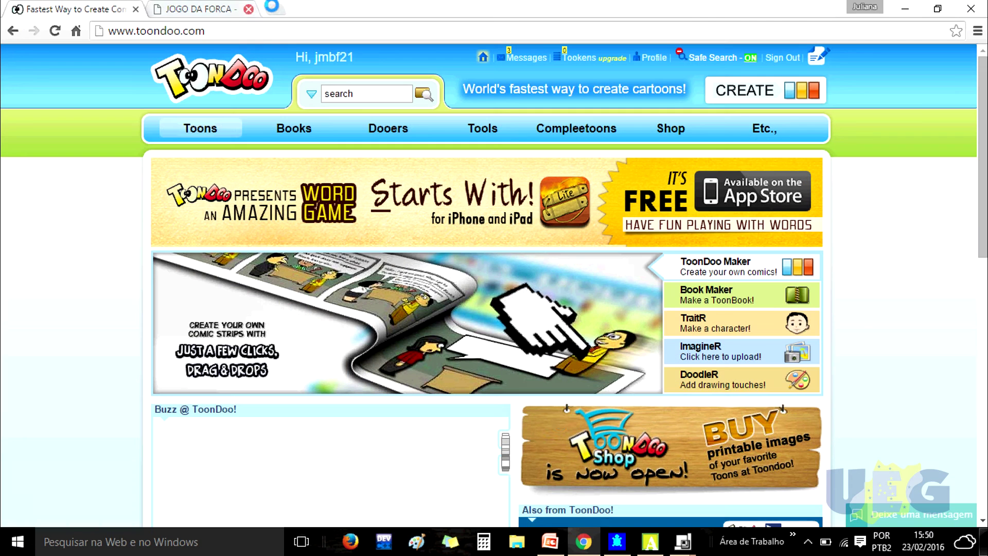
Step: Switch back to Ardora and examine the new activity types it offers, including those for units of measurement
left_click(650, 541)
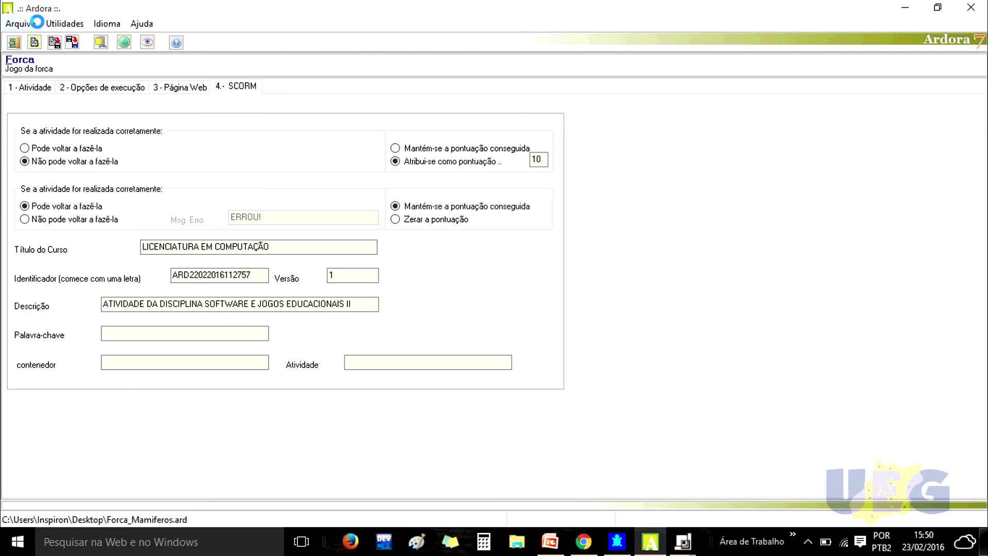
left_click(35, 23)
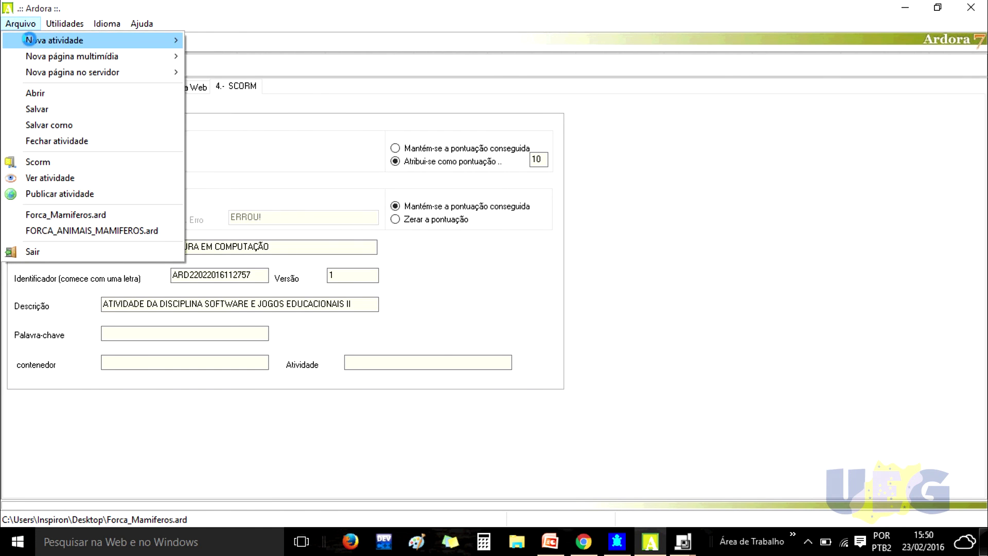
mouse_move(32, 40)
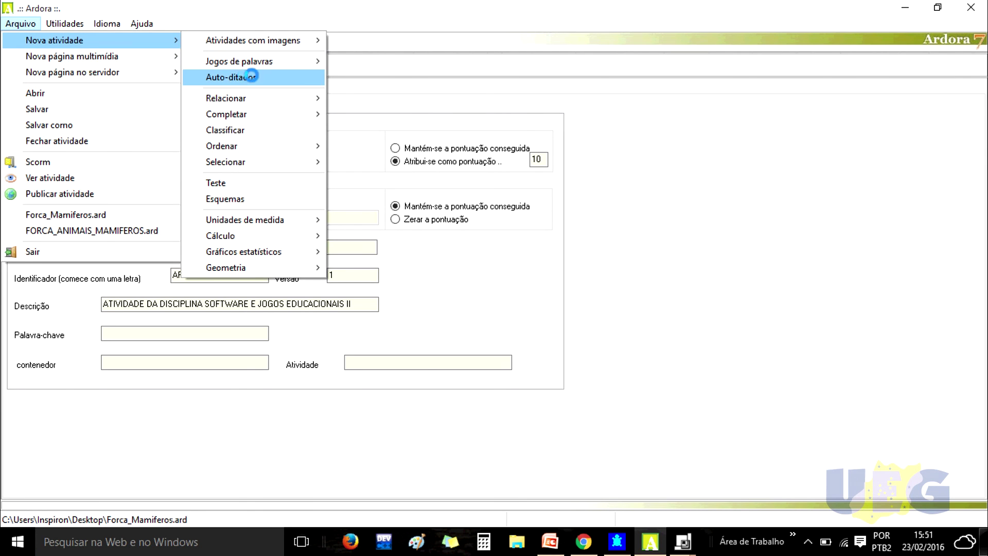
mouse_move(226, 223)
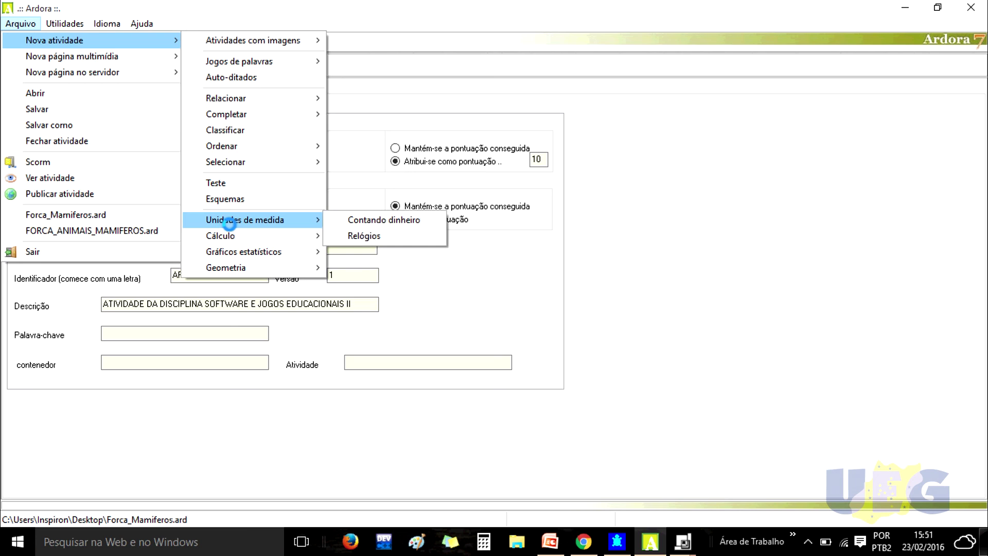